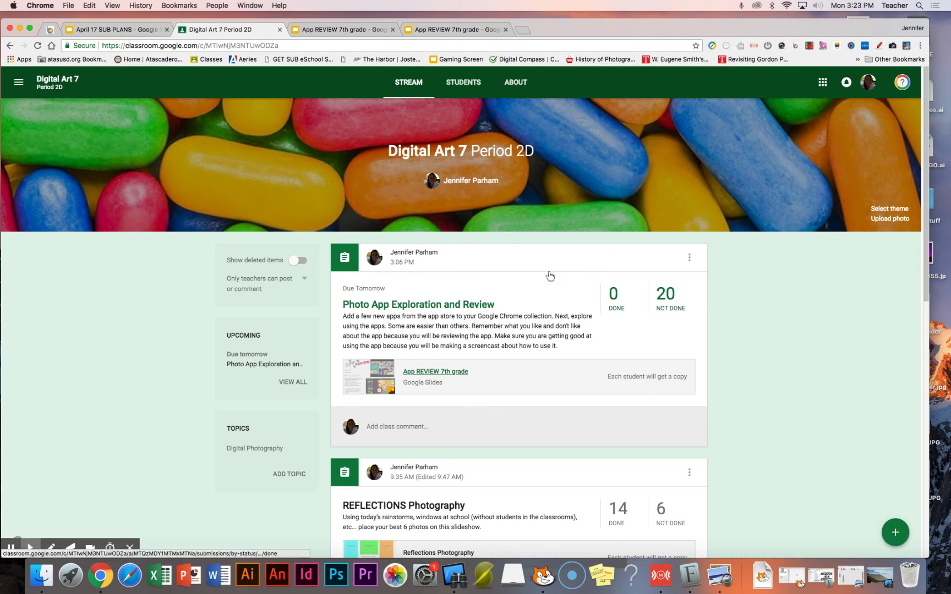
Step: Open the App REVIEW 7th grade slides and select the first rating star
click(443, 373)
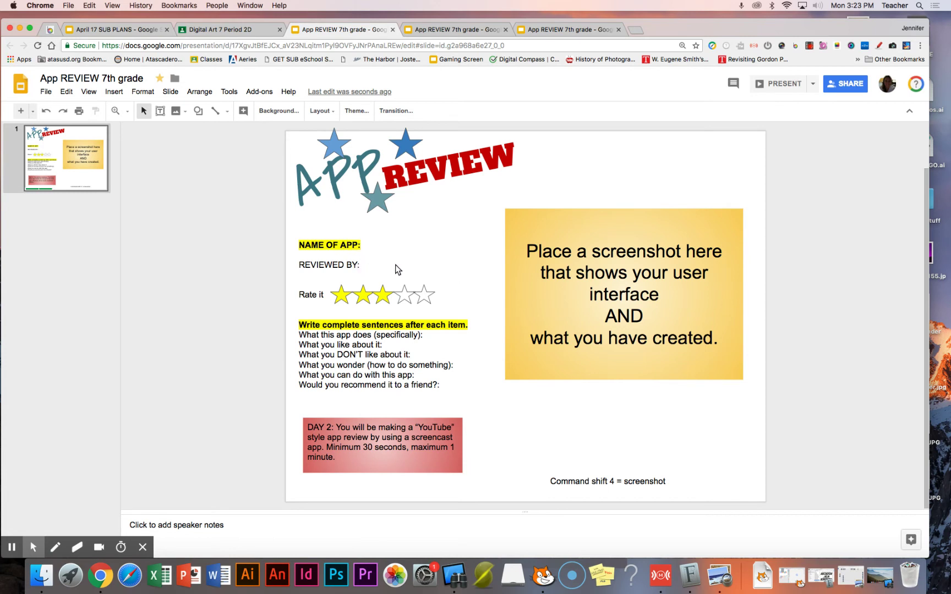
click(341, 296)
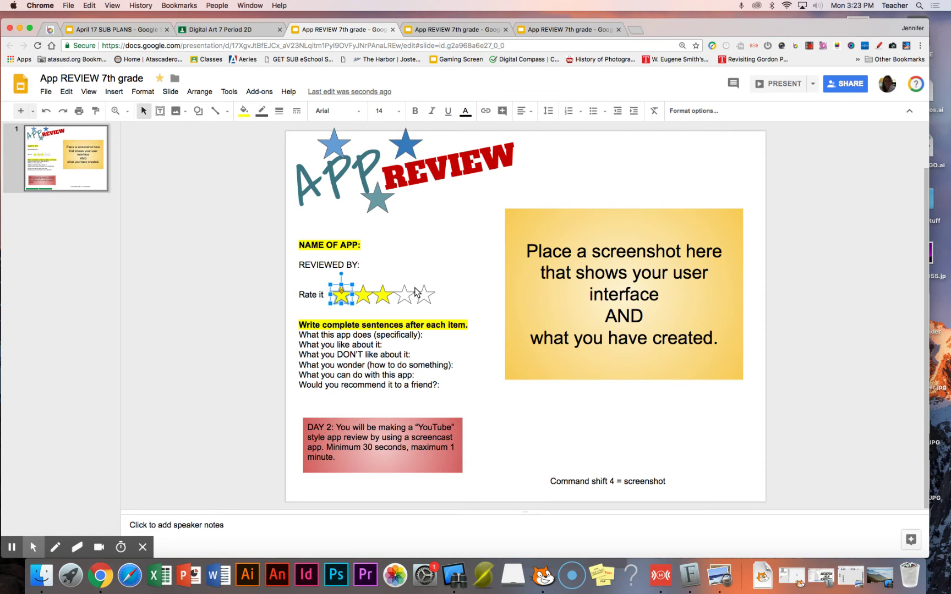
Step: Fill the first four rating stars yellow, after briefly trying red
shift+click(367, 298)
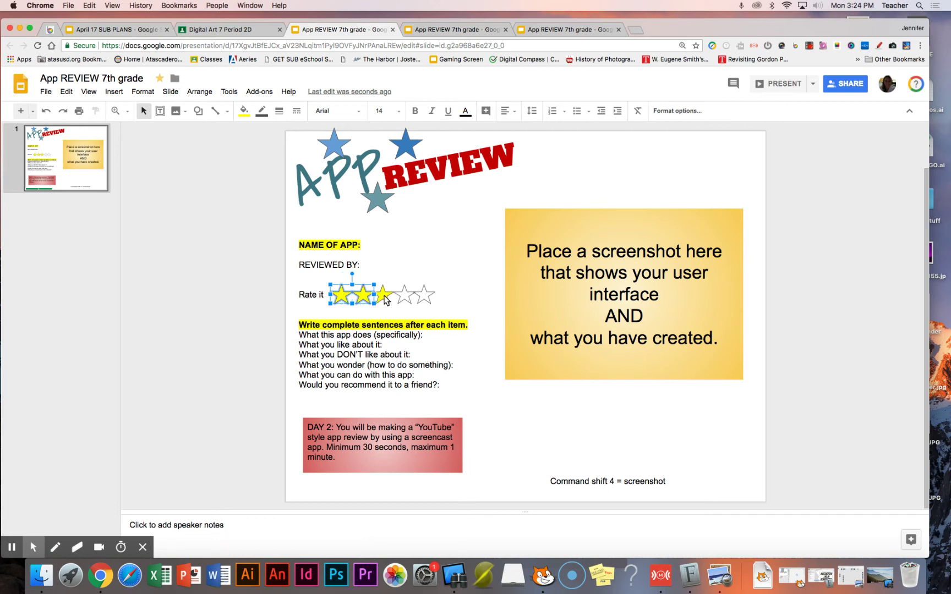
shift+click(388, 299)
shift+click(405, 300)
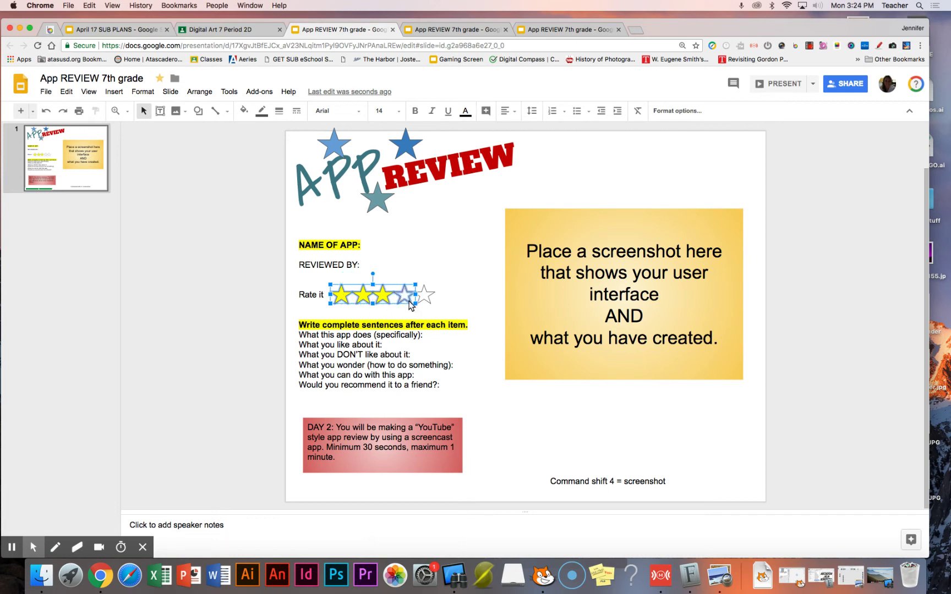
click(244, 111)
click(278, 178)
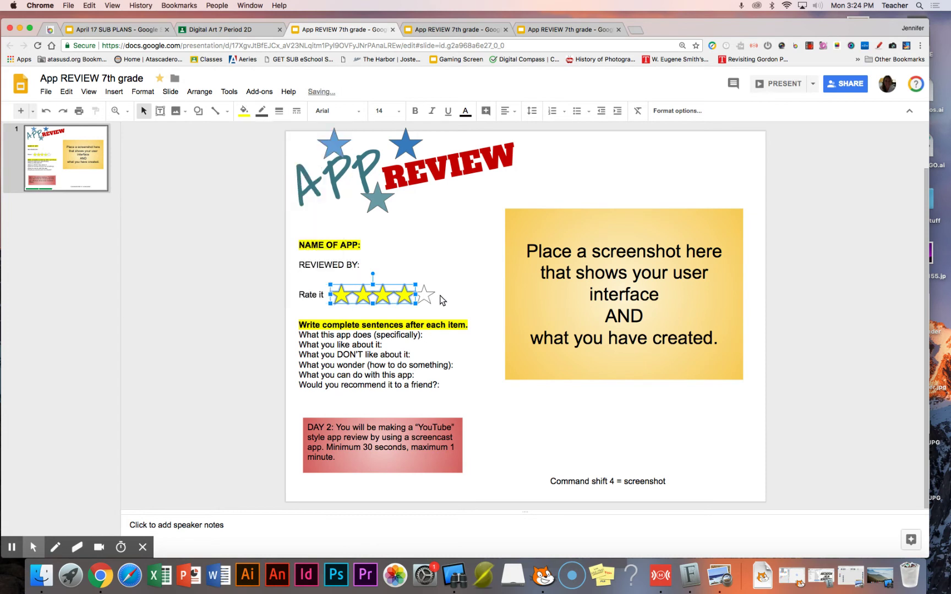
click(243, 110)
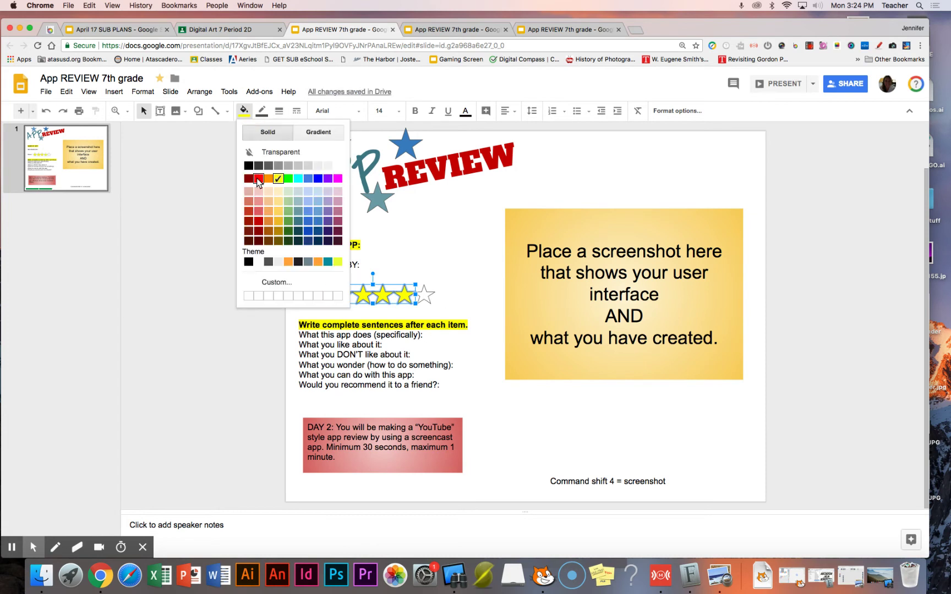
click(258, 178)
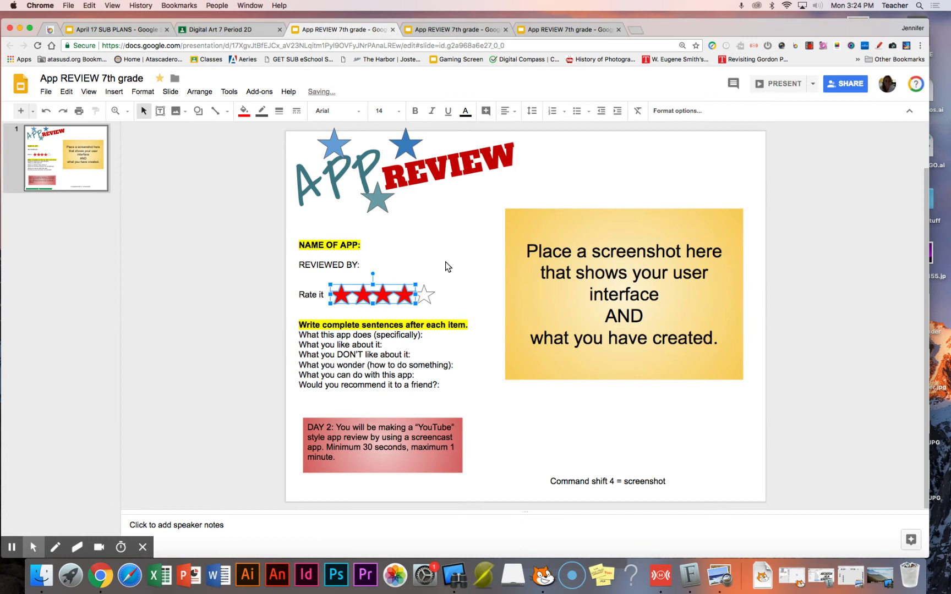
click(244, 111)
click(279, 178)
click(406, 250)
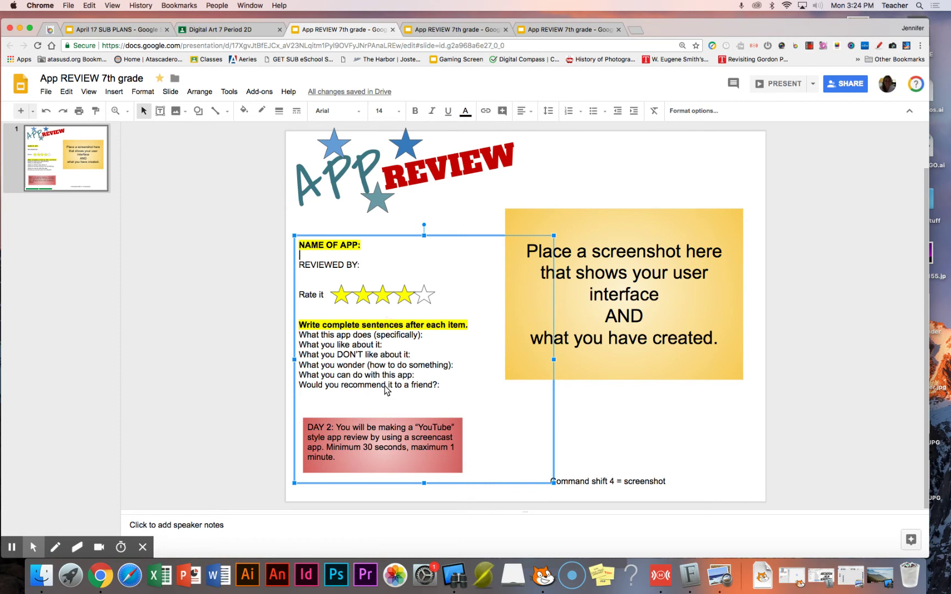
Step: Inspect the red DAY 2 box, then move the 'Command shift 4 = screenshot' note up and left
click(413, 435)
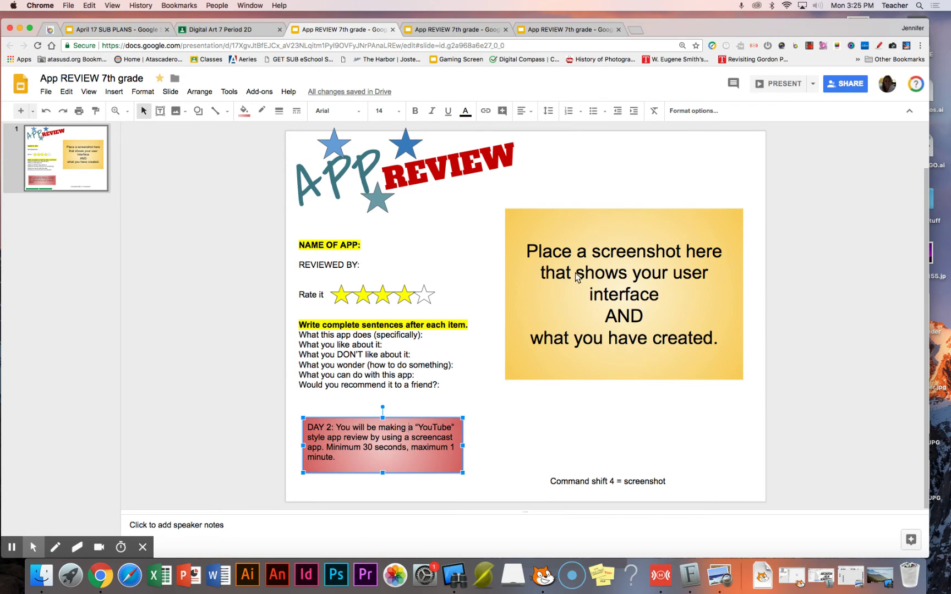
click(618, 481)
drag(629, 474, 618, 446)
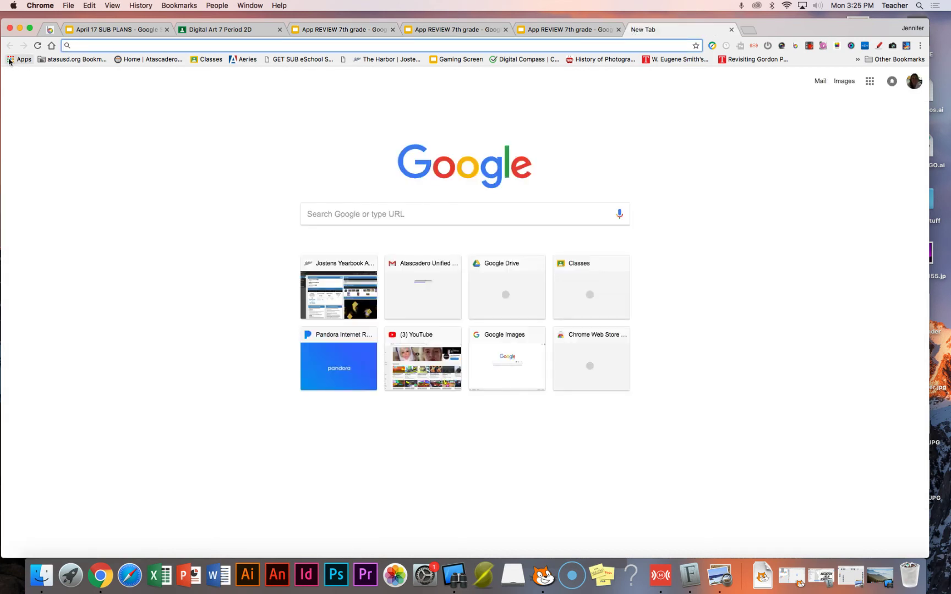
Step: Open the Chrome Web Store from Apps, then search 'google web store' in a new tab
click(11, 60)
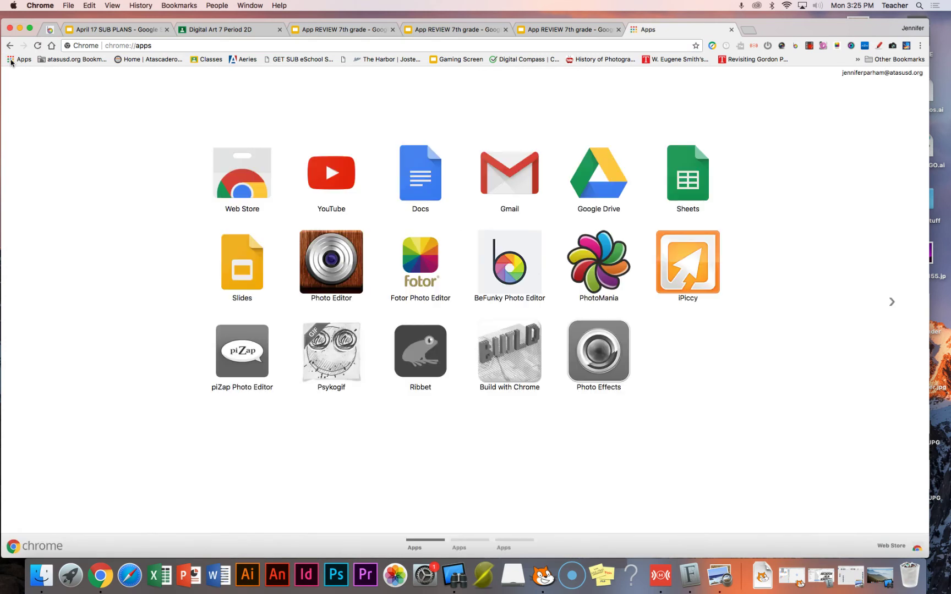
click(236, 184)
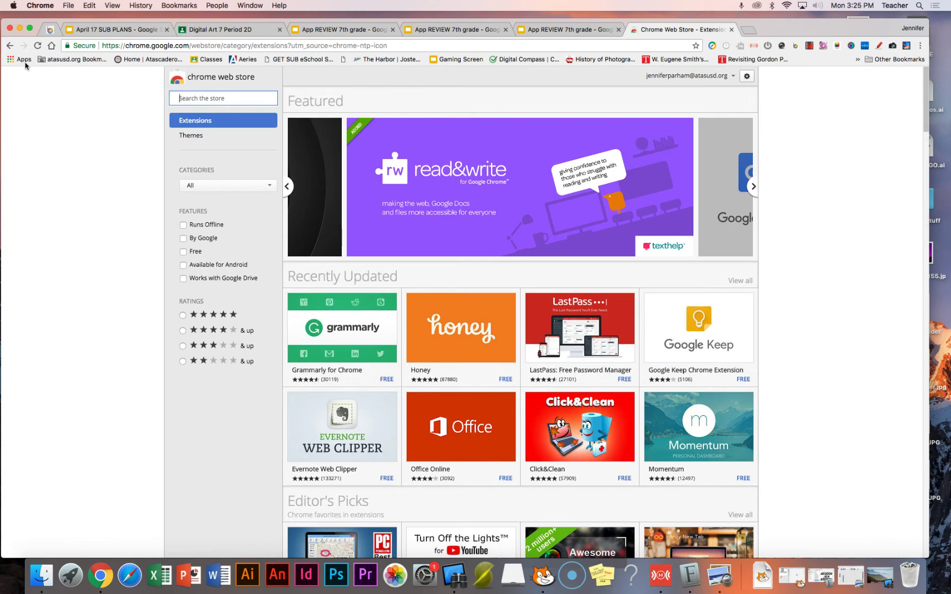
click(748, 30)
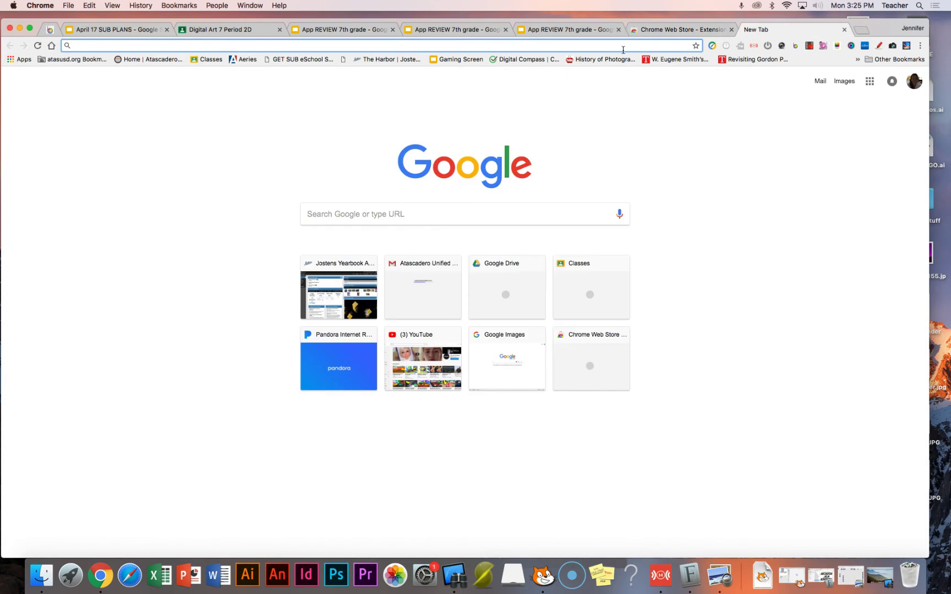
text(google web)
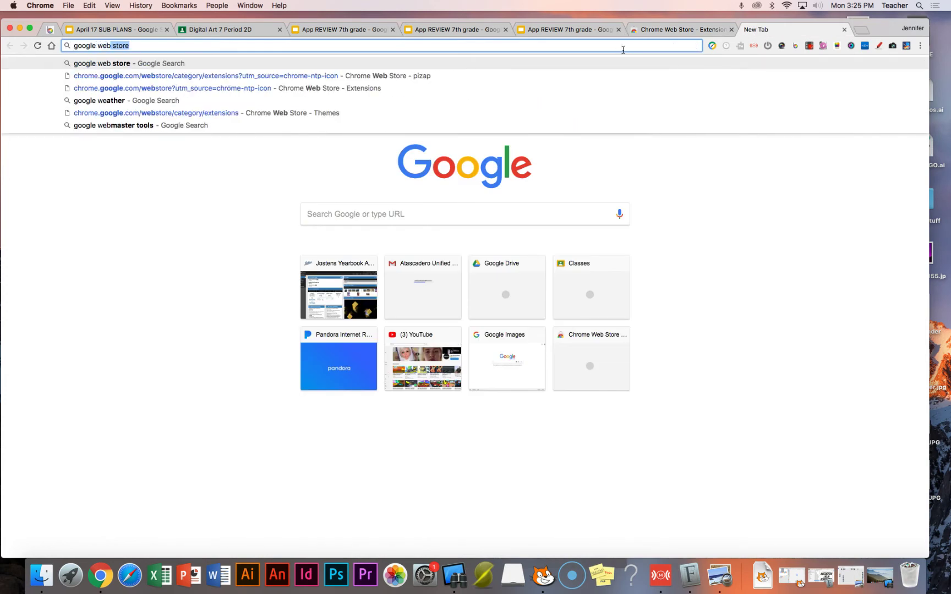
text( store)
key(Return)
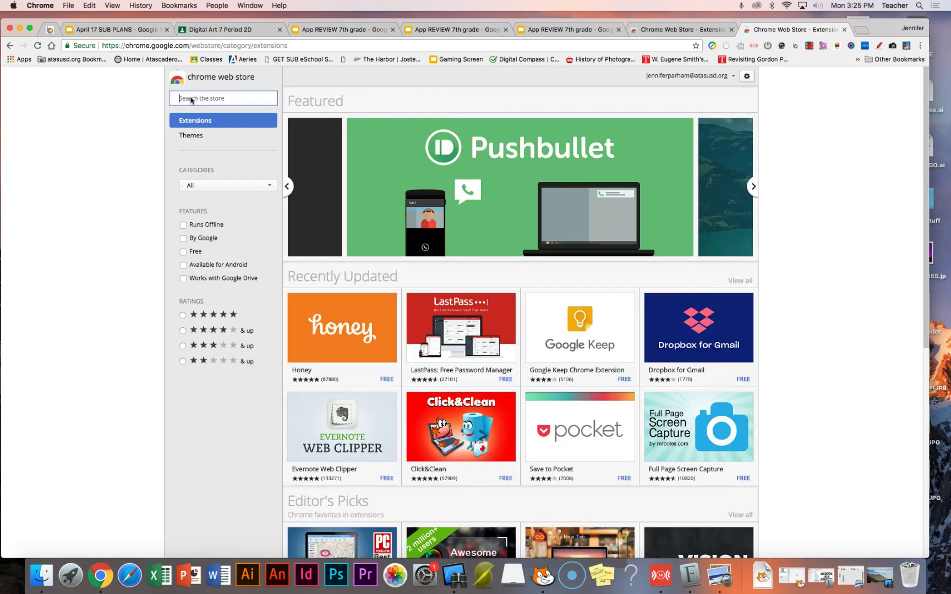
Step: Search the store for 'photo editor' in the other Web Store tab
click(656, 32)
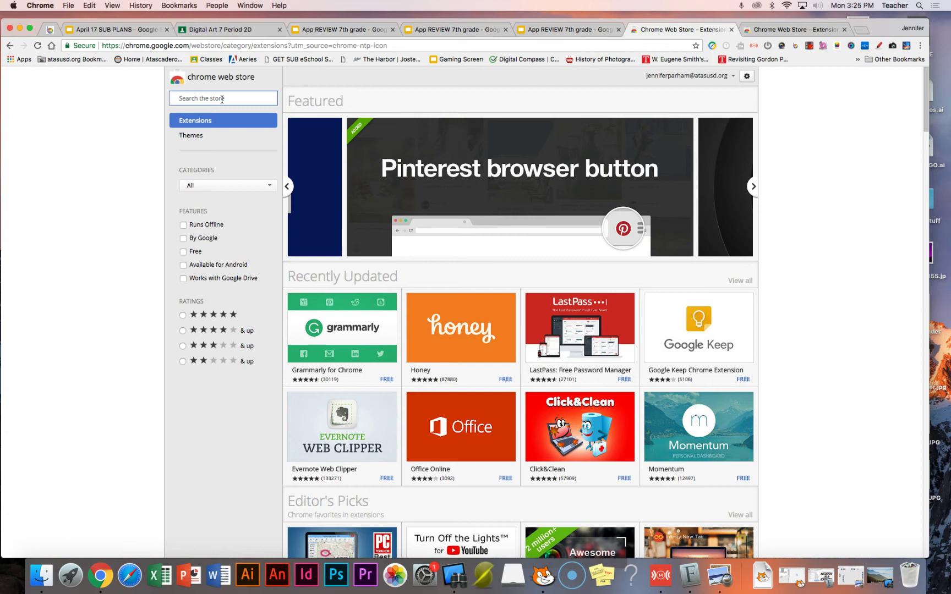
text(phto)
key(BackSpace)
key(BackSpace)
text(oto editor)
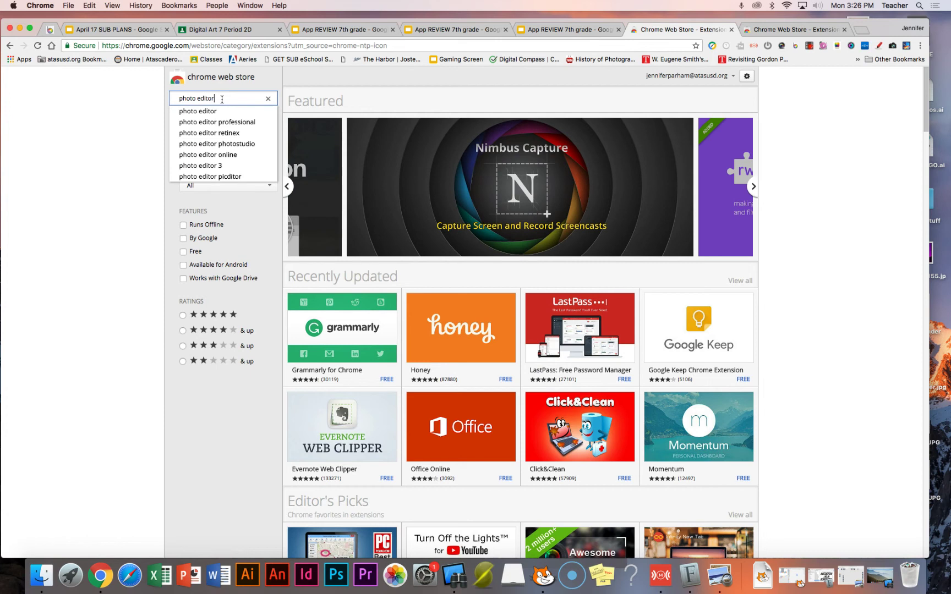
key(Return)
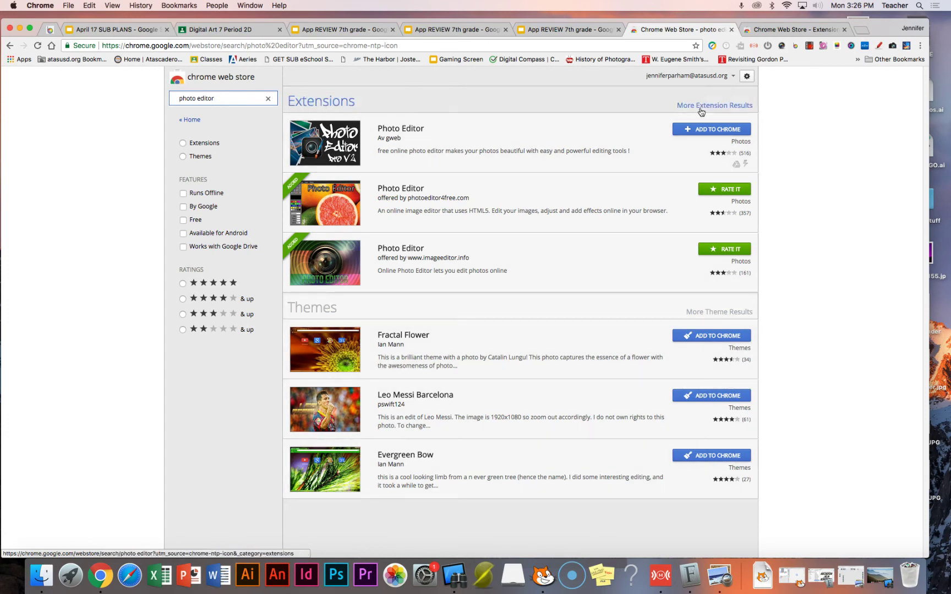
Step: Show more extension results, scroll to BeFunky Extension and add it to Chrome
click(693, 109)
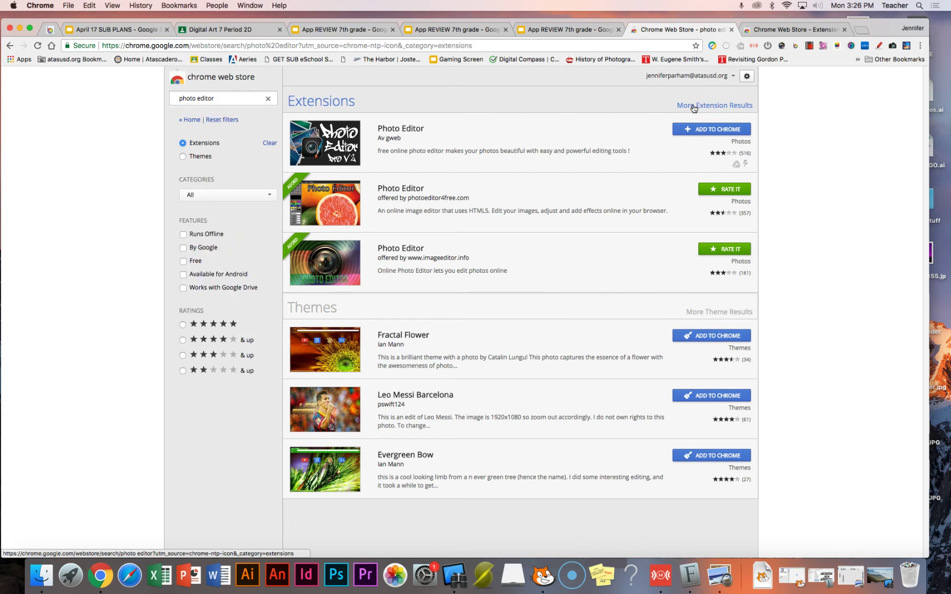
scroll(476, 330, down, 5)
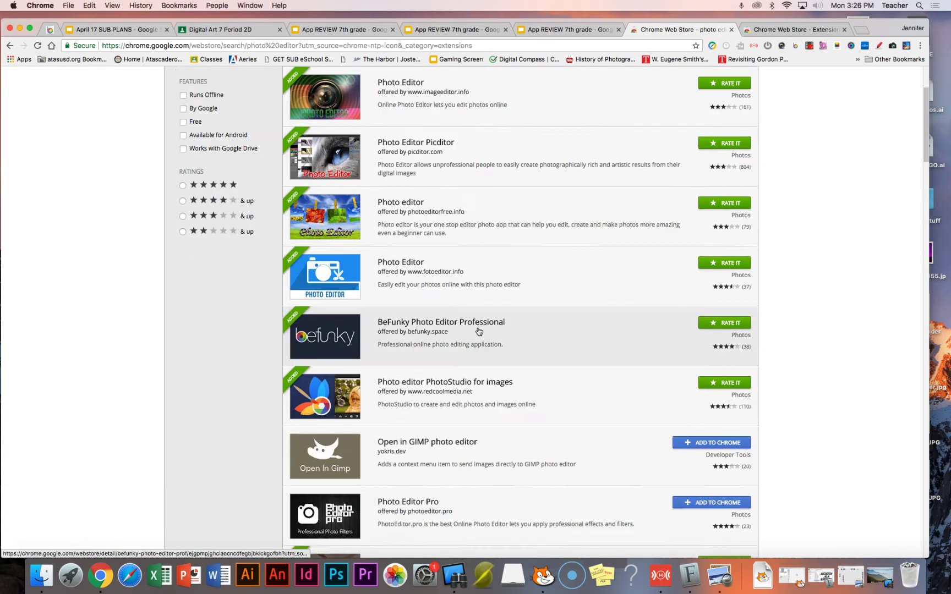
scroll(478, 331, down, 15)
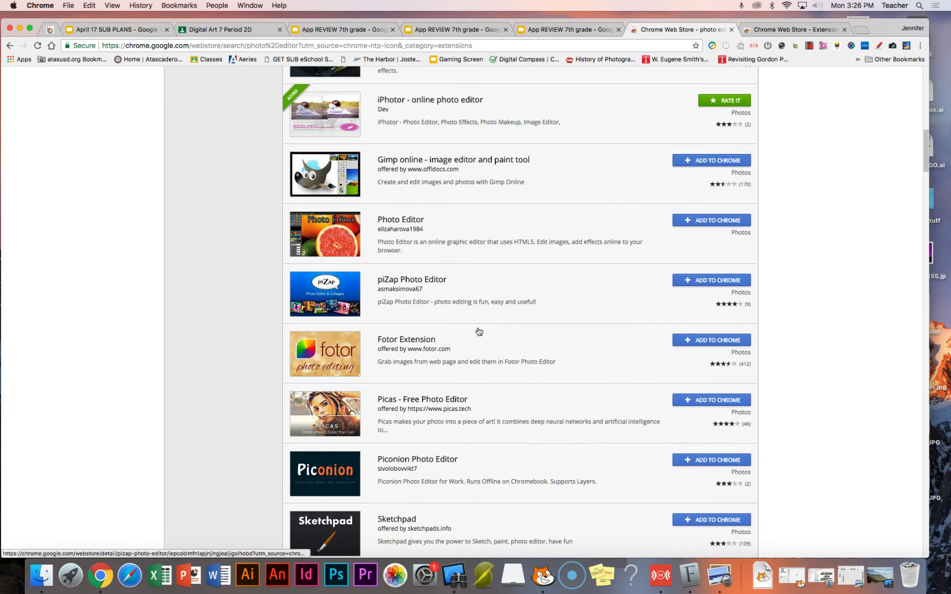
scroll(478, 331, down, 3)
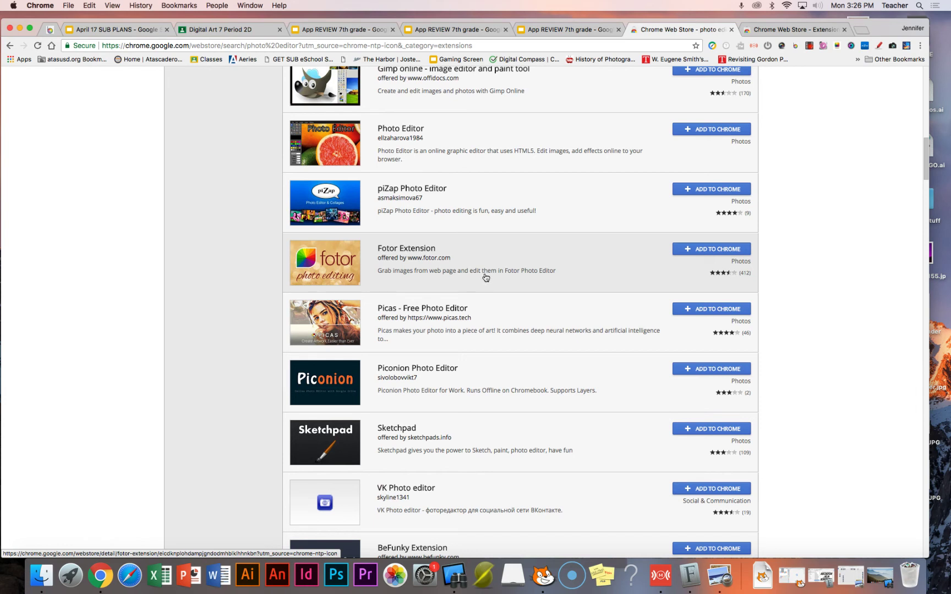
scroll(504, 380, down, 5)
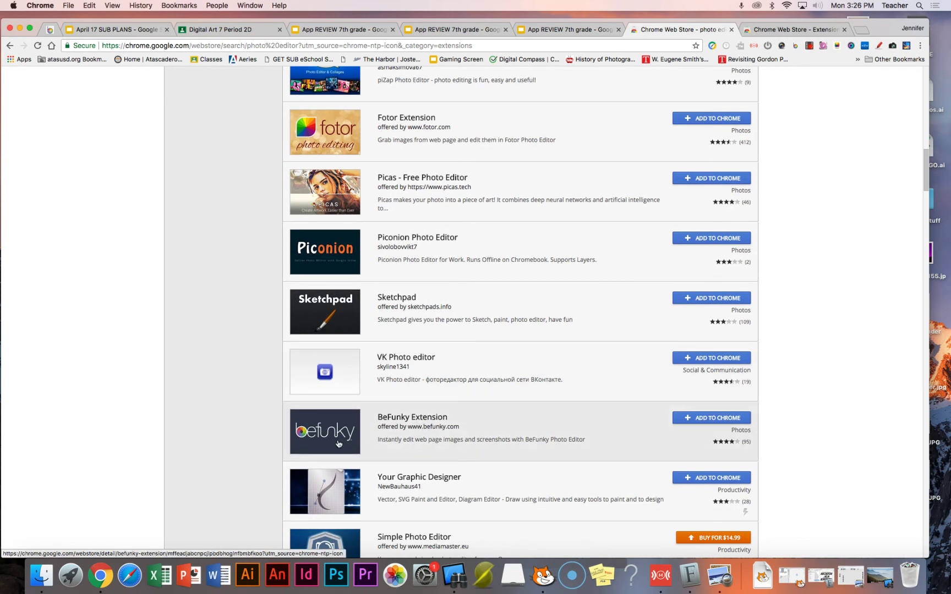
click(713, 419)
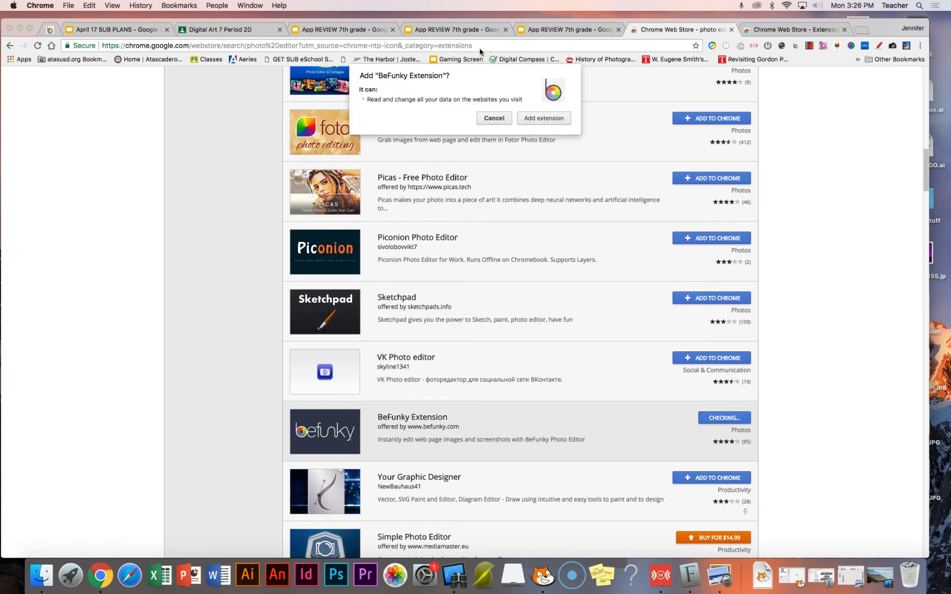
click(550, 118)
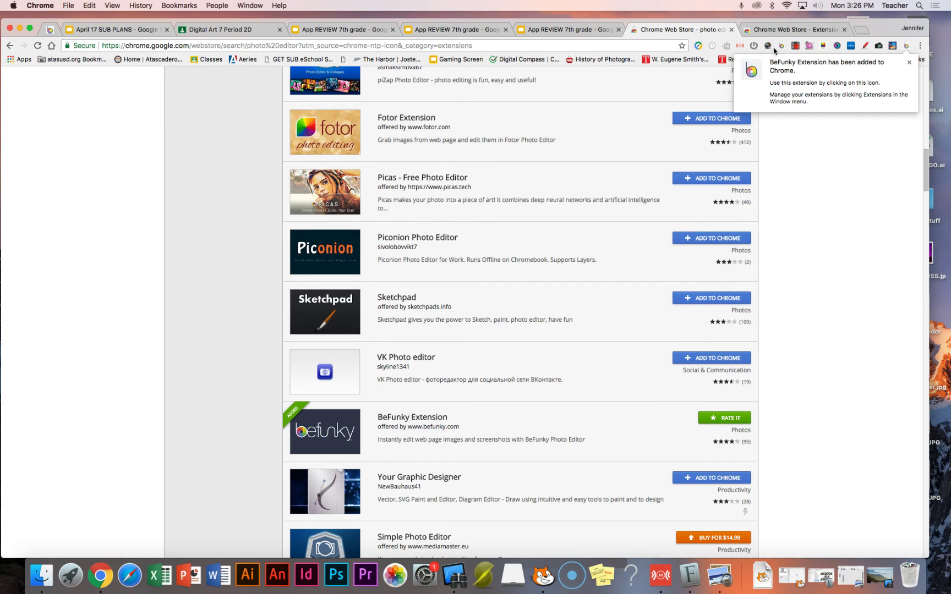
Step: Browse the Chrome apps pages in a new tab and check the BeFunky extension panel
click(861, 29)
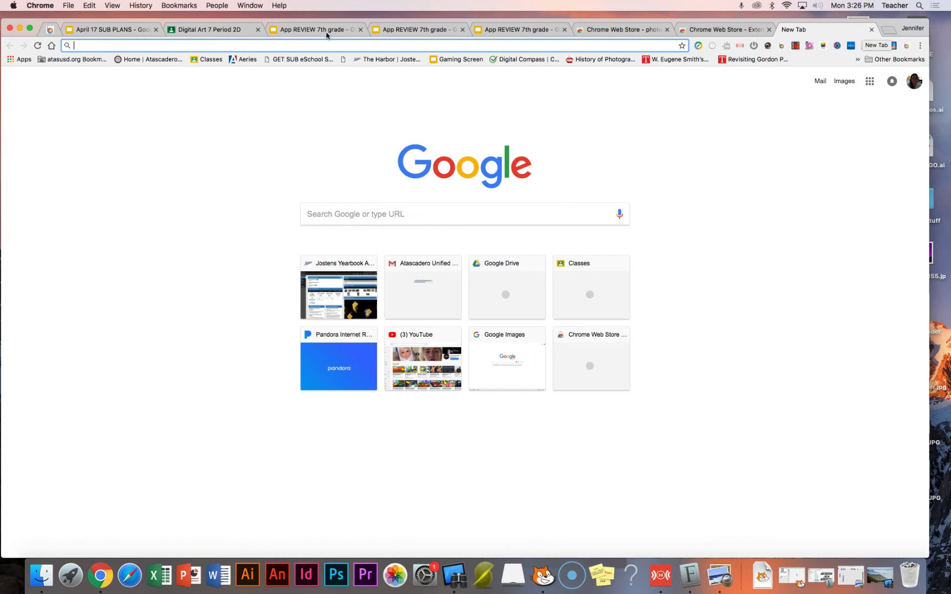
click(19, 59)
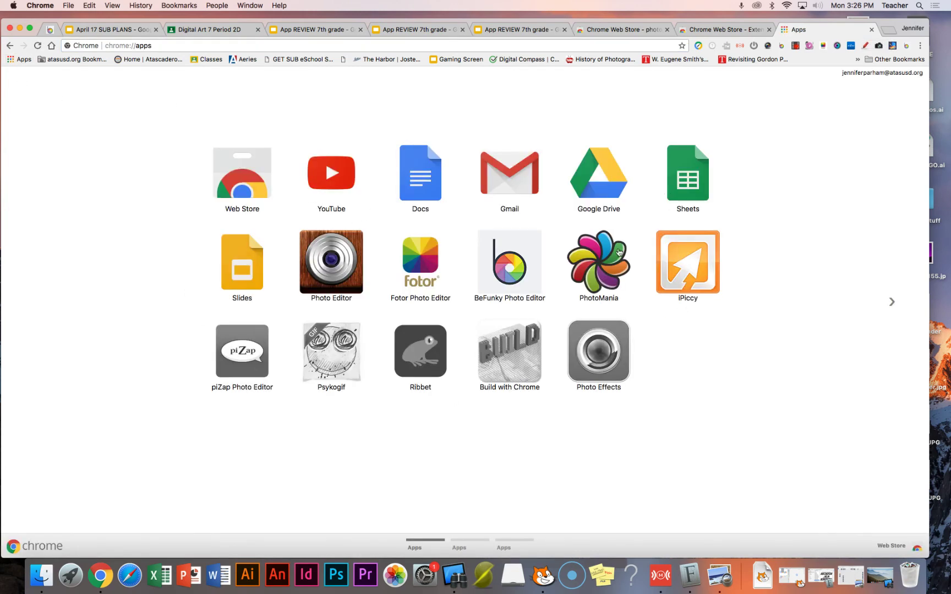
click(891, 303)
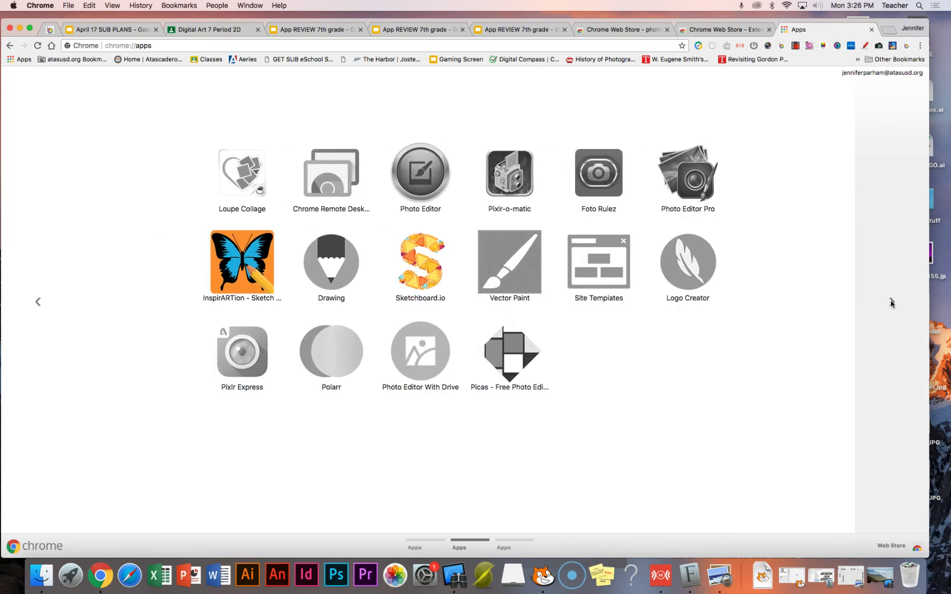
click(38, 301)
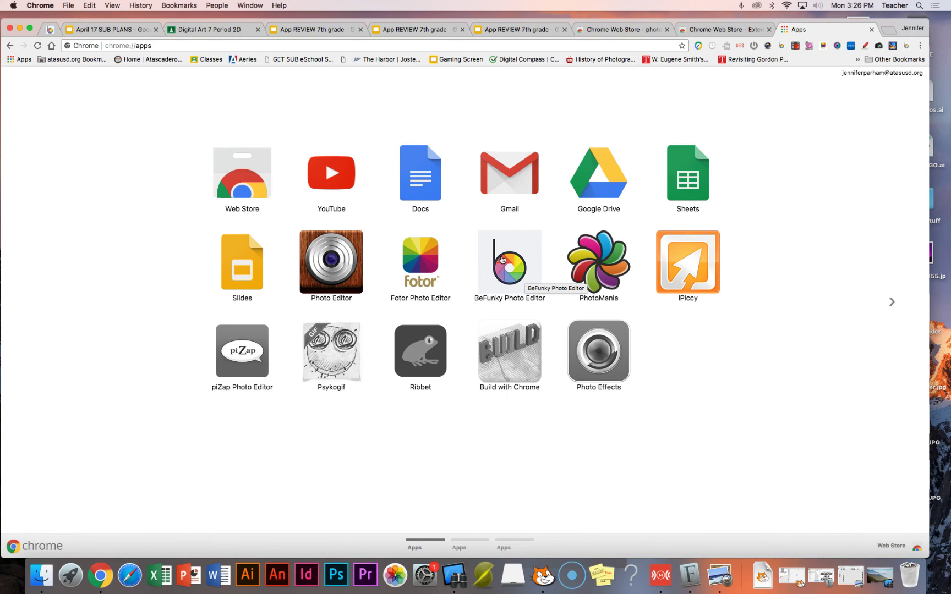
click(906, 47)
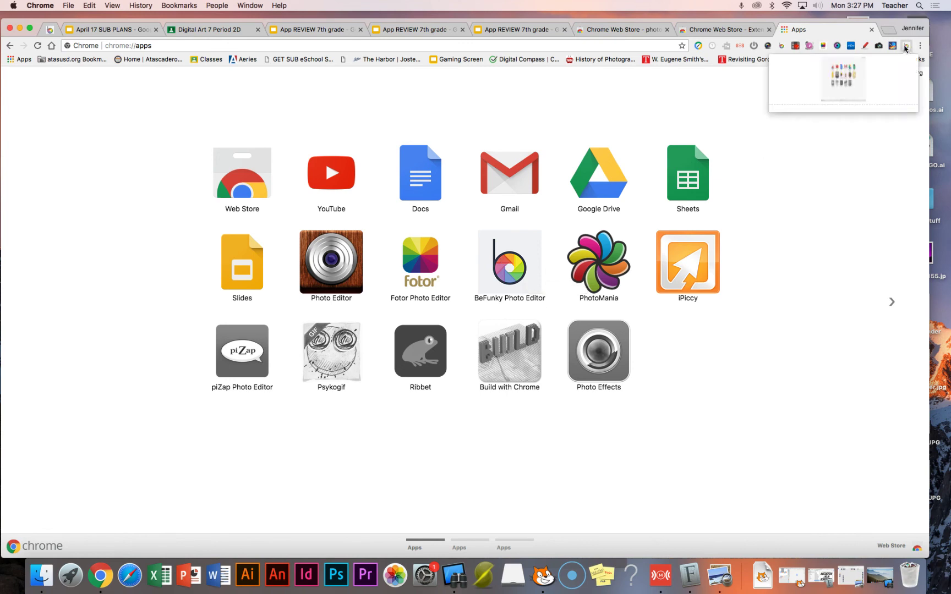
click(906, 48)
click(907, 48)
click(868, 136)
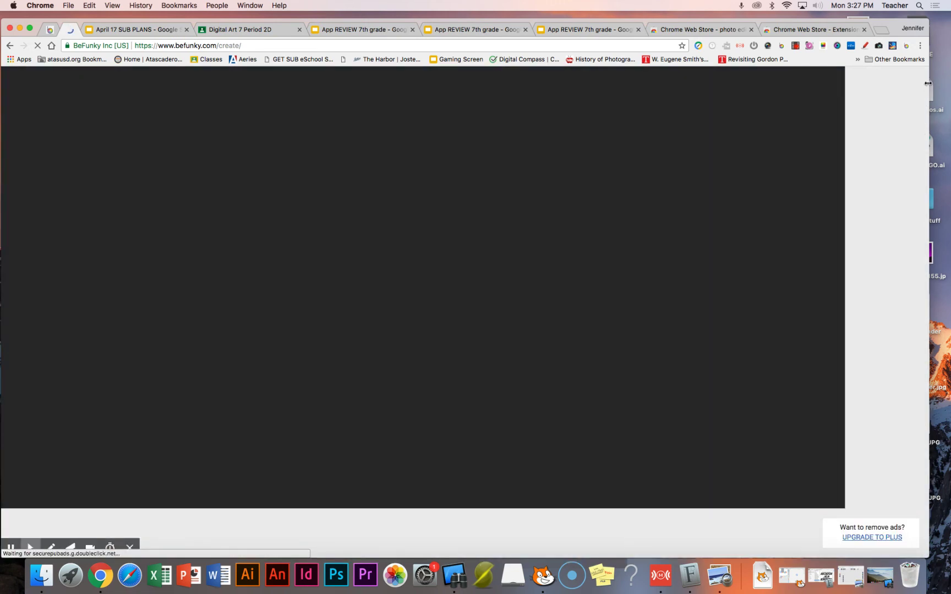
Step: Narrow the browser window and shift it right to reveal the desktop
drag(928, 83, 837, 90)
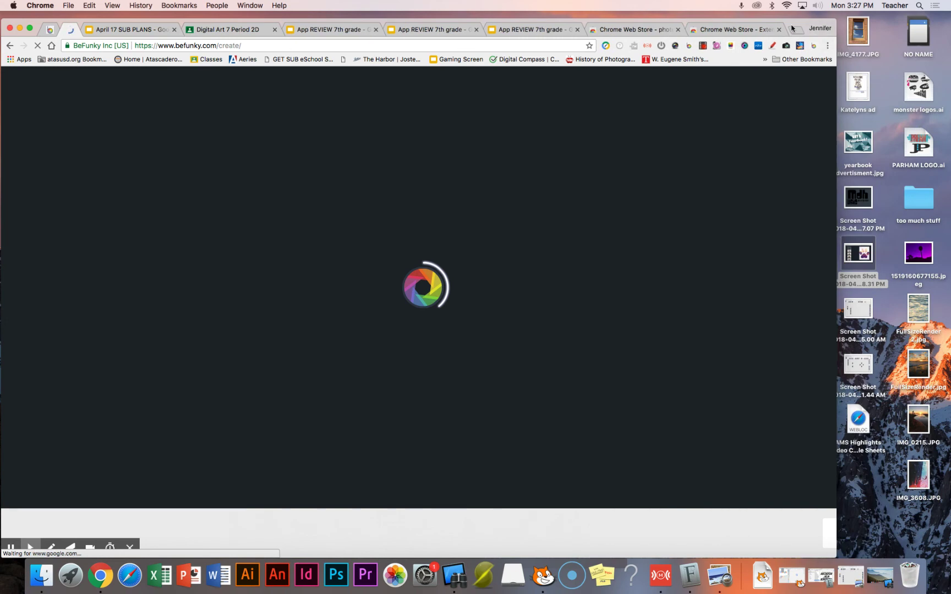
drag(792, 30, 831, 27)
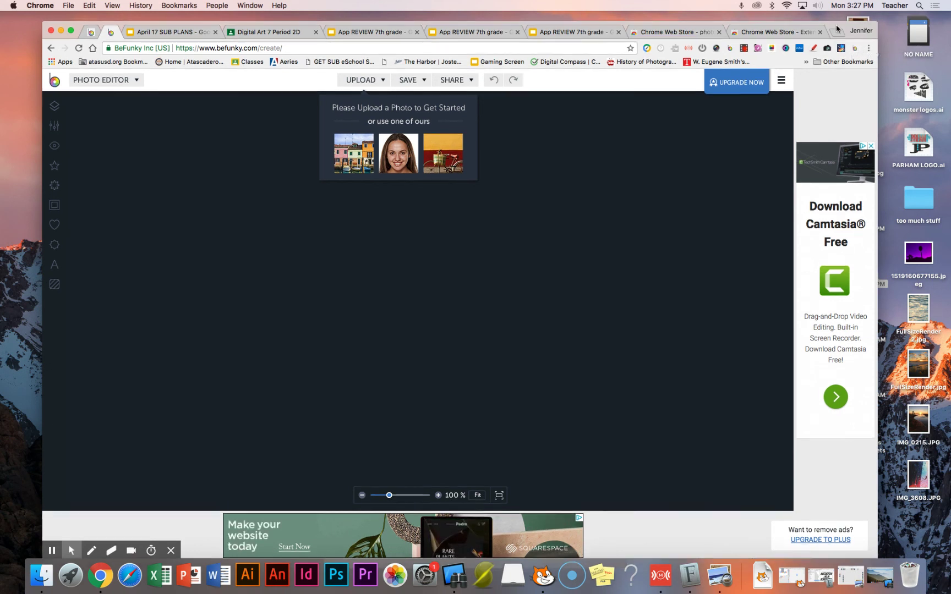
drag(836, 25, 842, 25)
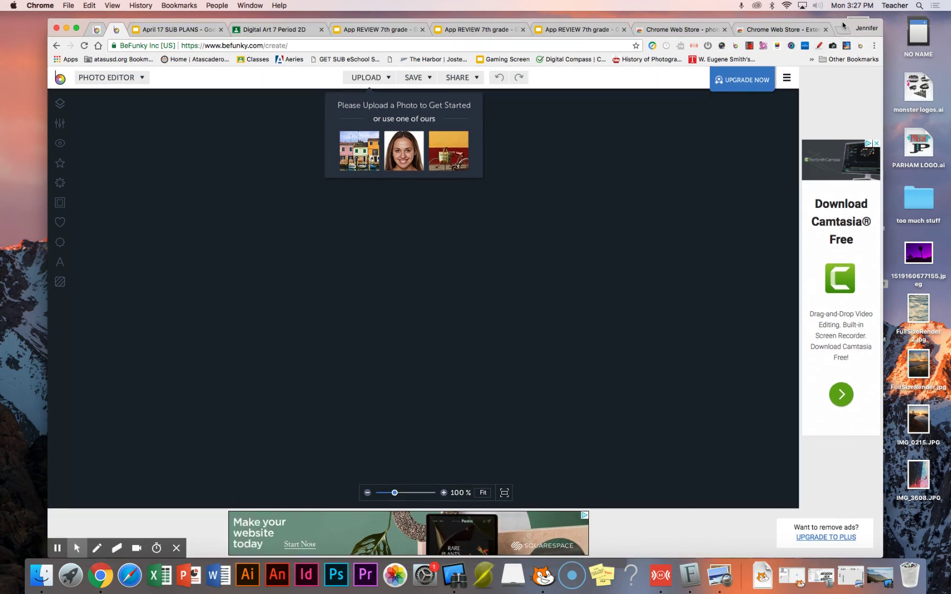
Step: Upload FullSizeRender.jpg from the computer into BeFunky's Photo Editor
click(379, 80)
click(370, 94)
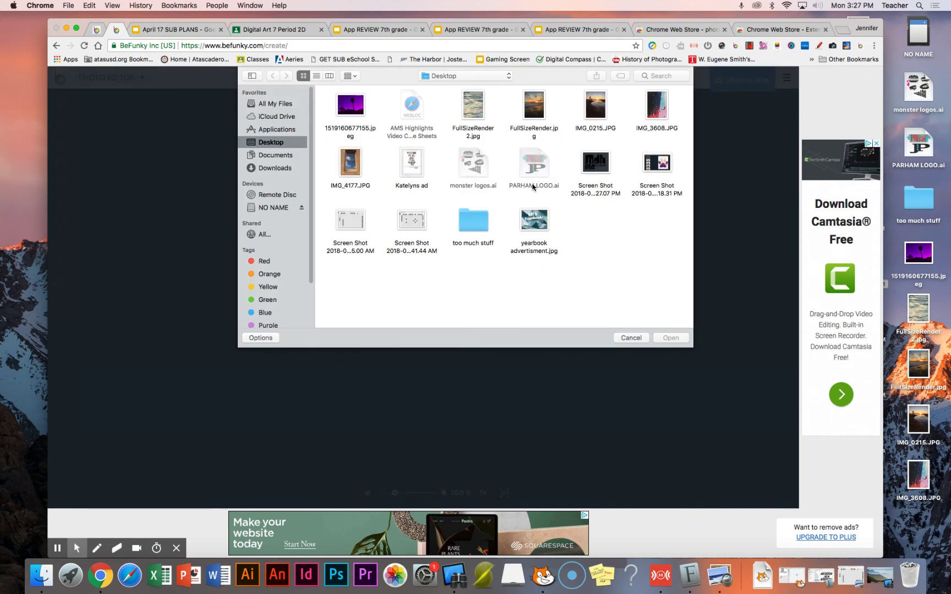
click(532, 110)
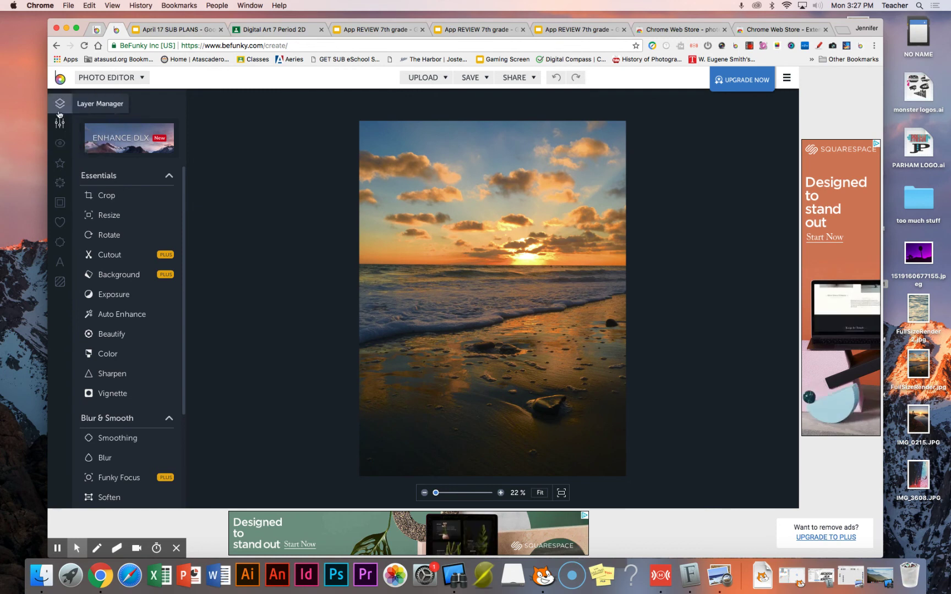
Step: Apply the Featured Vintage Colors 1 effect, test its Highlights slider, and confirm it
click(63, 169)
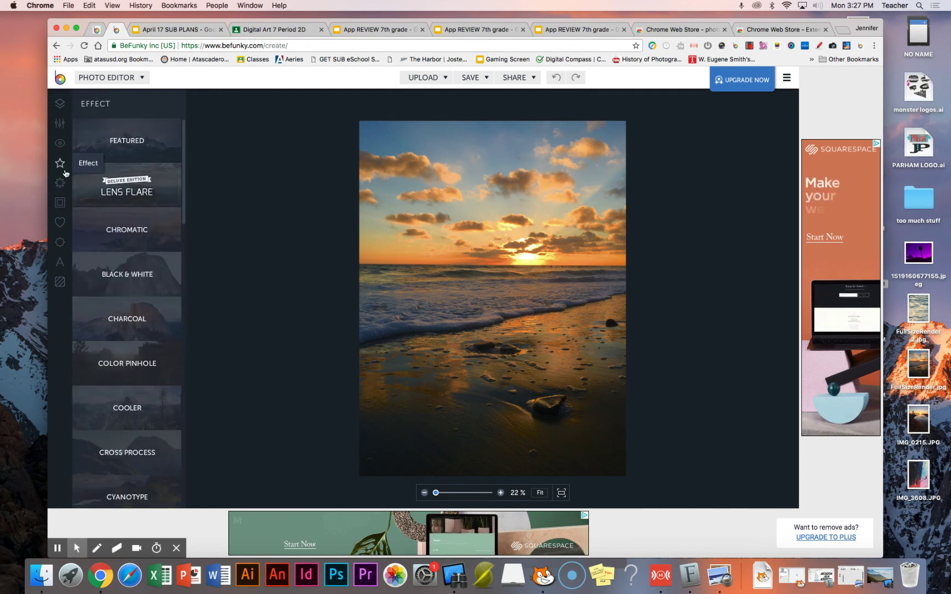
click(144, 150)
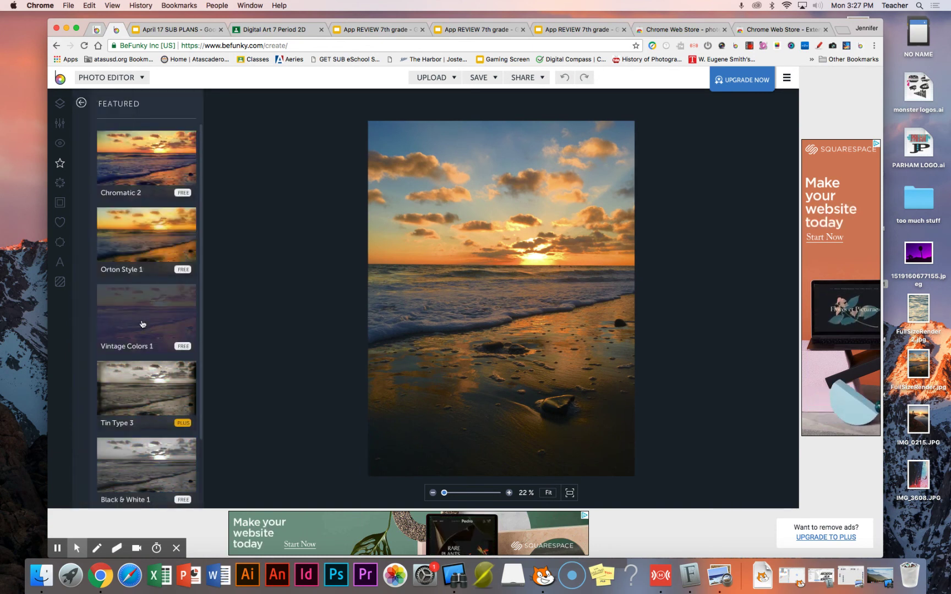
click(141, 322)
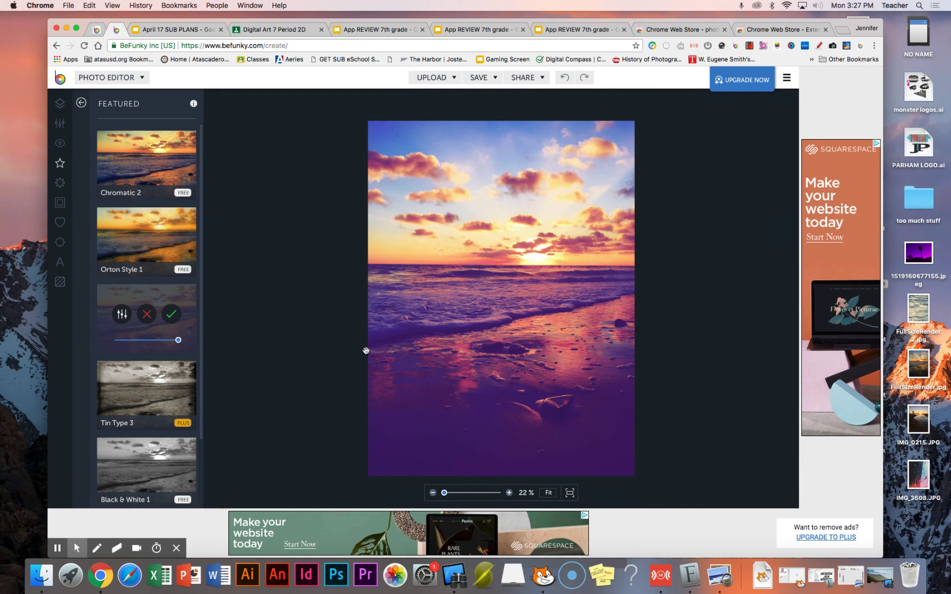
mouse_move(444, 492)
mouse_down()
mouse_move(467, 494)
mouse_move(445, 495)
mouse_up()
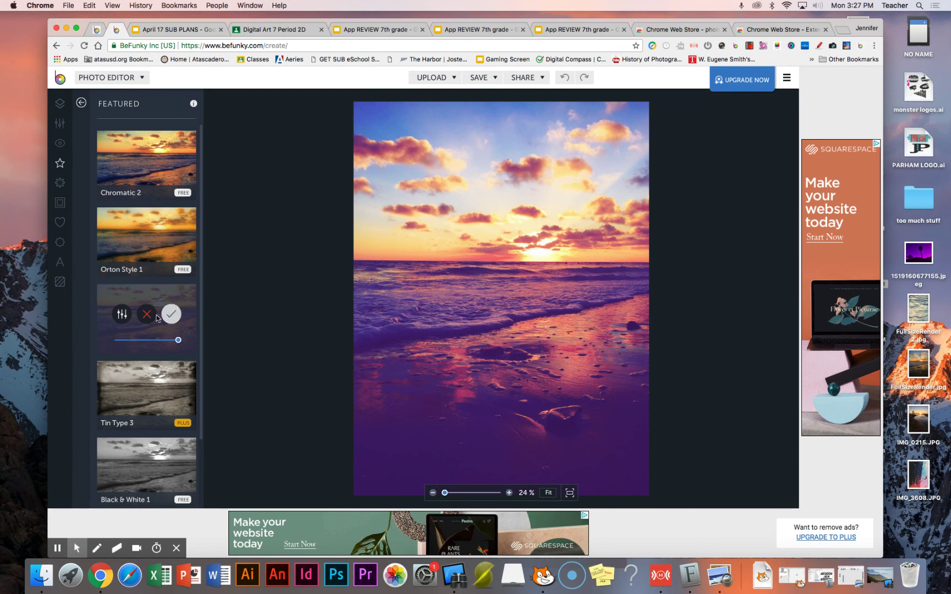
click(122, 315)
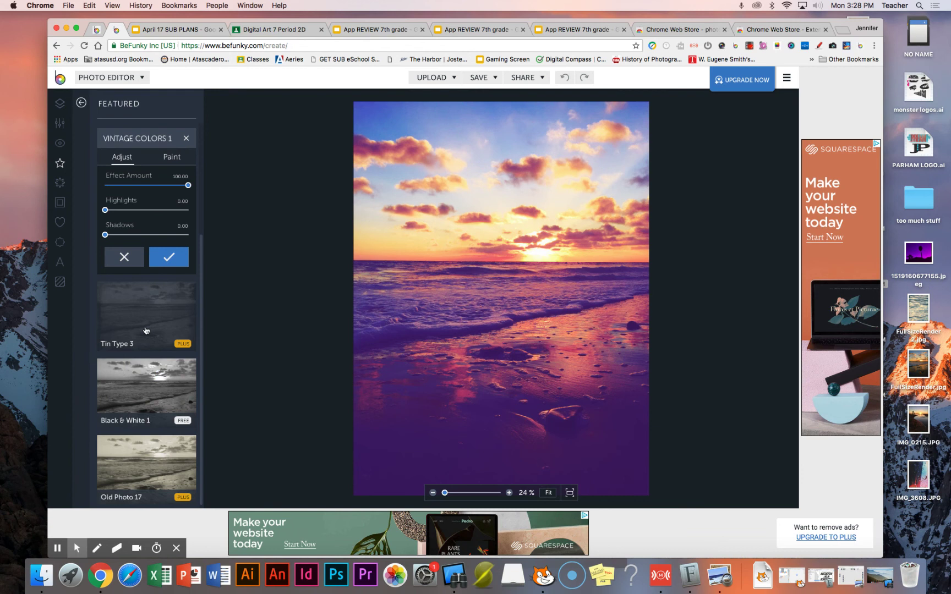
scroll(146, 330, up, 5)
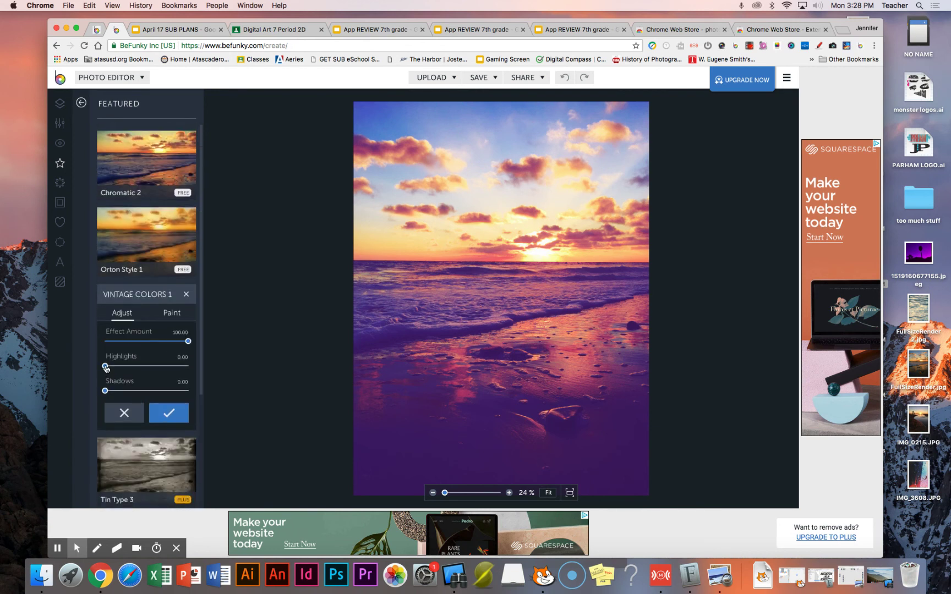
drag(106, 368, 107, 391)
click(176, 416)
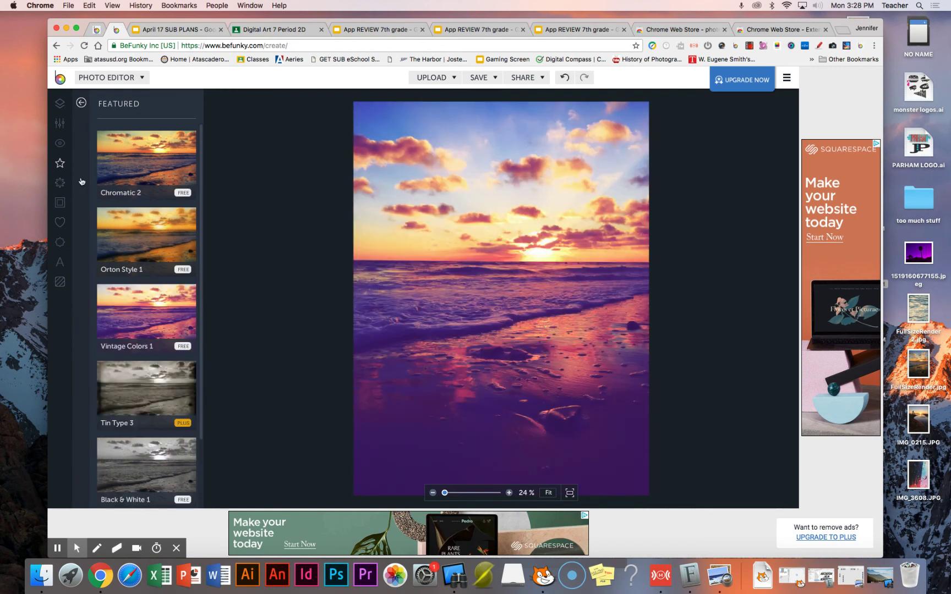
Step: Apply the Artsy Cartoonizer 2 effect to the beach sunset photo
click(60, 183)
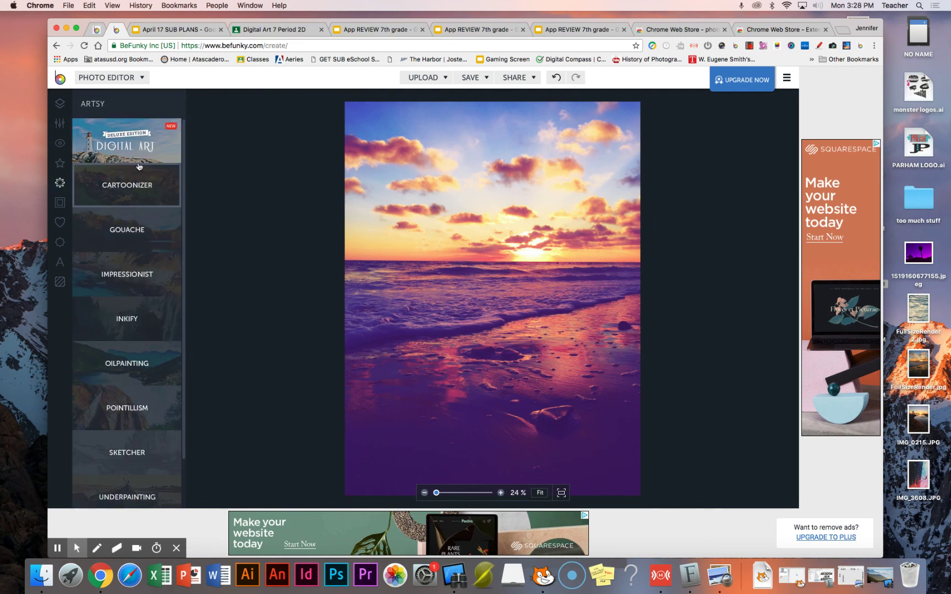
click(142, 193)
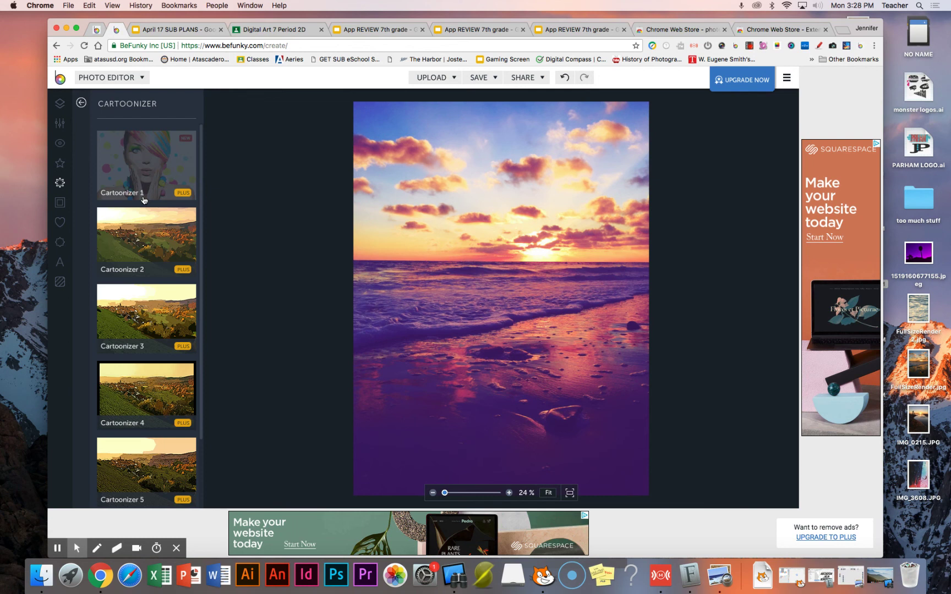
click(163, 251)
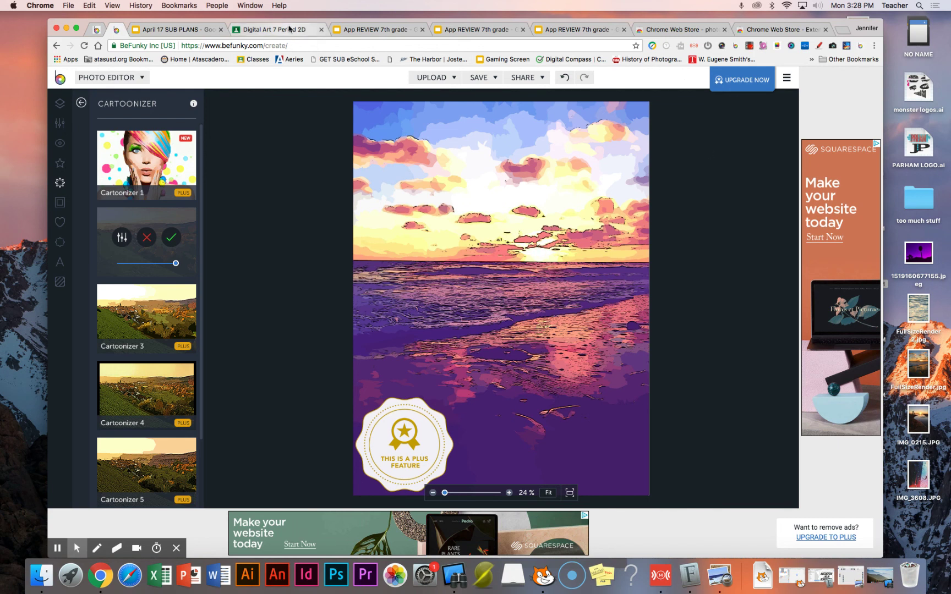
Step: Glance at the class page and Chrome Web Store results, then return to the BeFunky editor
click(292, 32)
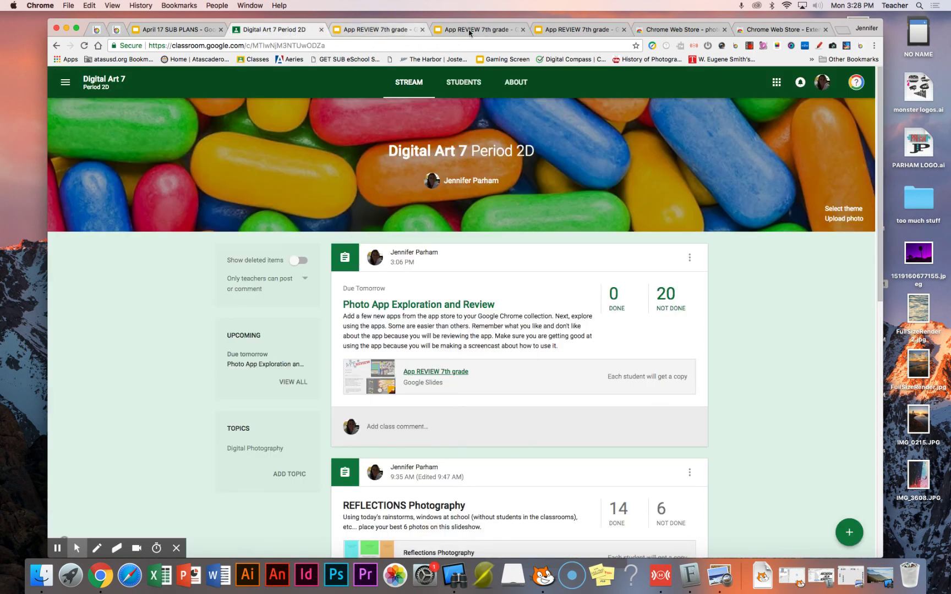
click(677, 31)
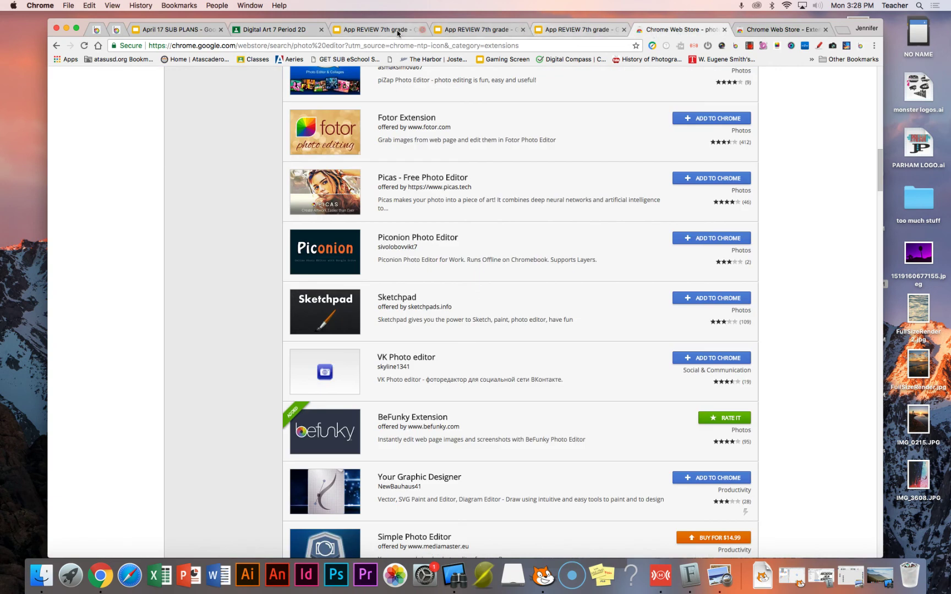
click(115, 30)
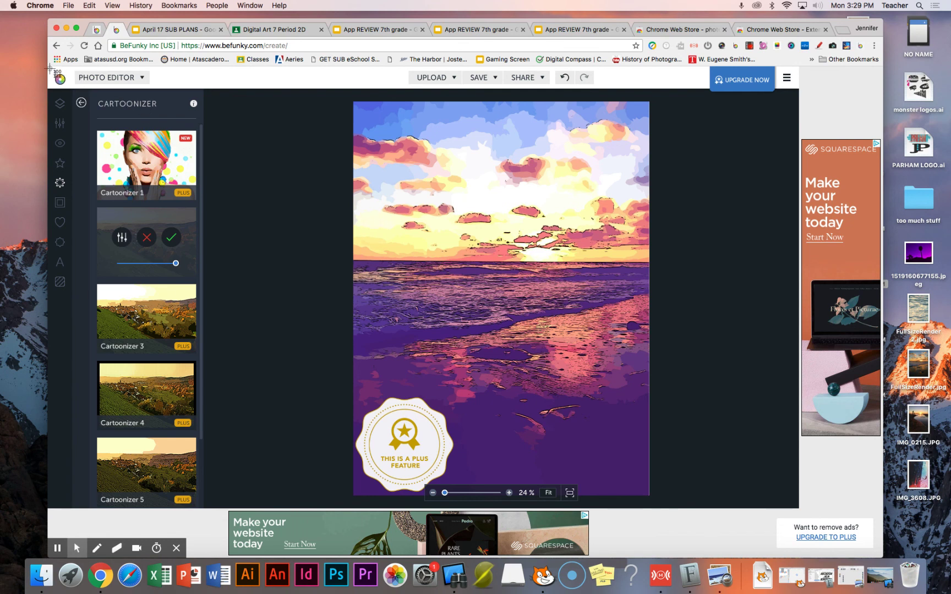
Step: Screenshot the BeFunky editor showing the cartoonized beach photo and confirm it landed on the desktop
drag(49, 69, 668, 503)
drag(838, 23, 670, 23)
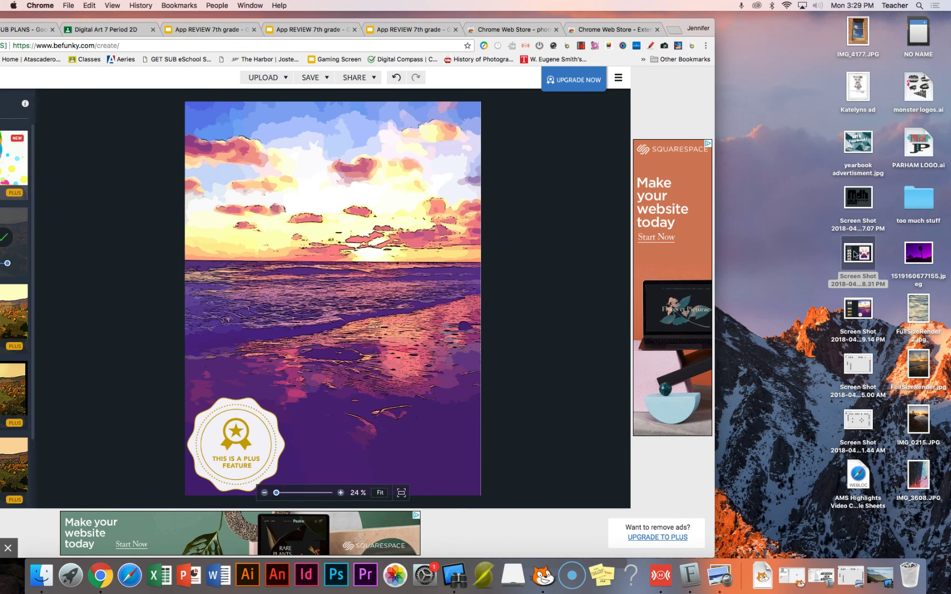
drag(674, 26, 771, 26)
Step: Drop the cartoonized BeFunky screenshot from the desktop onto the App REVIEW slide, replacing a wrong one
click(312, 31)
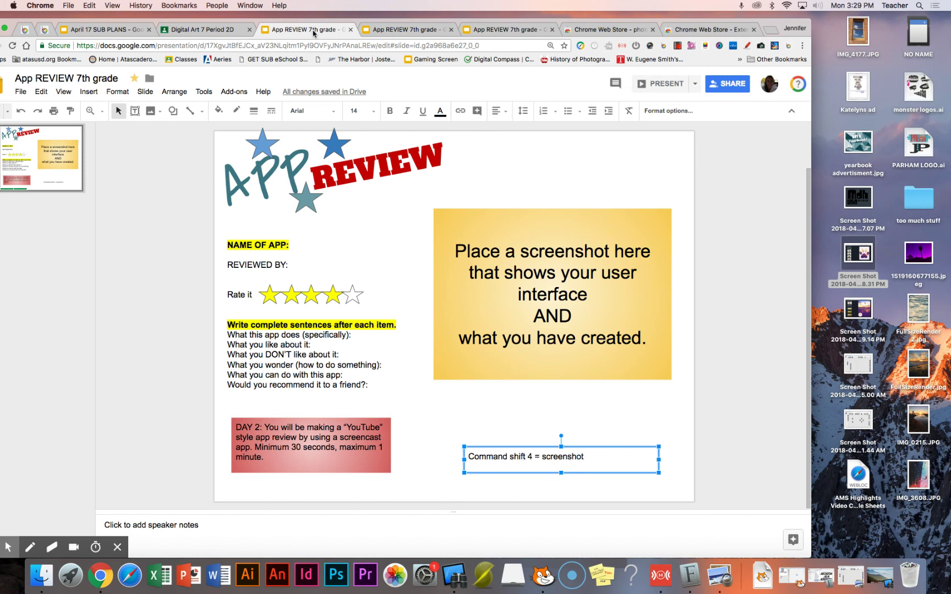
drag(772, 26, 740, 27)
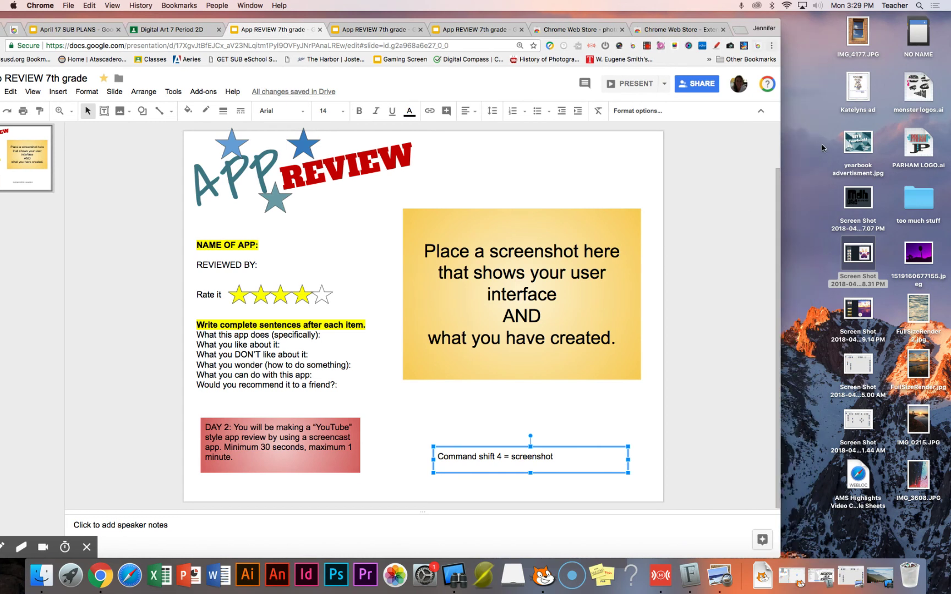
drag(862, 253, 482, 271)
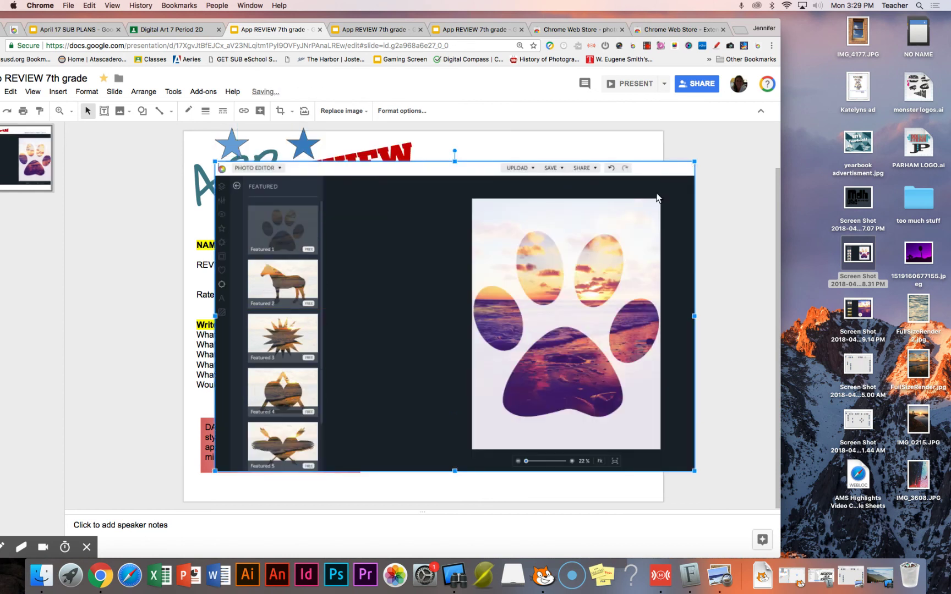
key(BackSpace)
drag(861, 314, 546, 288)
Step: Shrink the screenshot and position it on the slide's right side over the placeholder
click(713, 136)
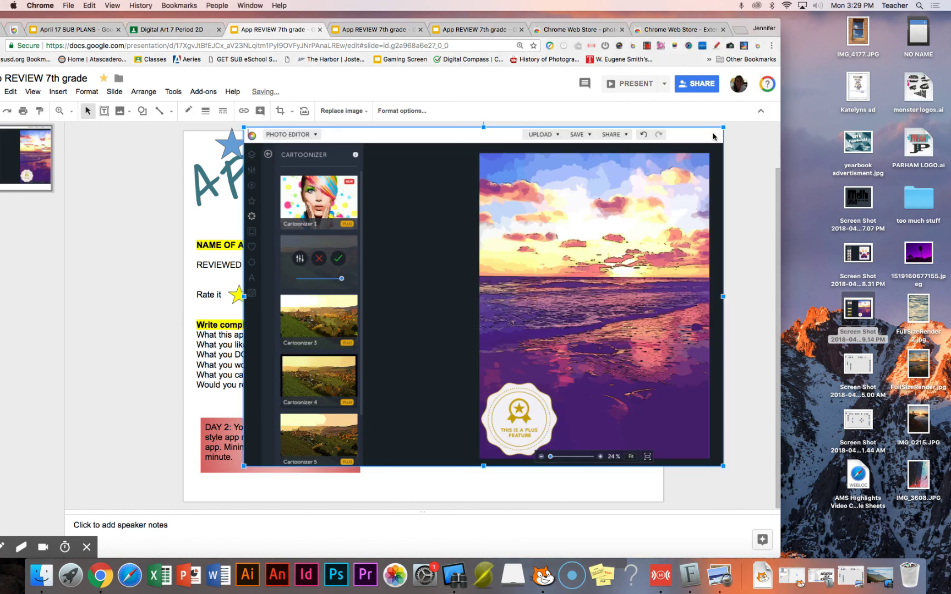
drag(723, 127, 526, 268)
drag(449, 343, 573, 273)
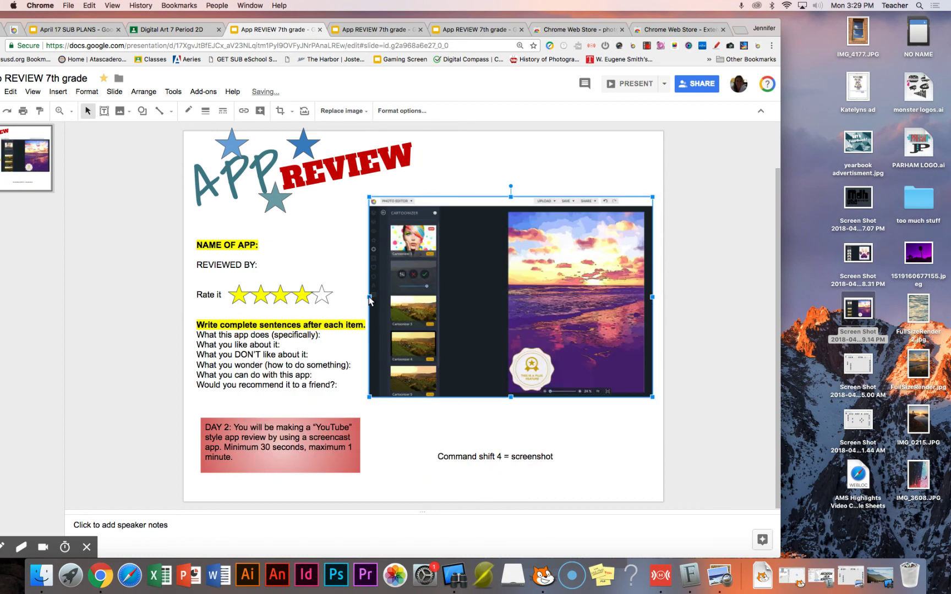
drag(370, 198, 386, 209)
click(539, 428)
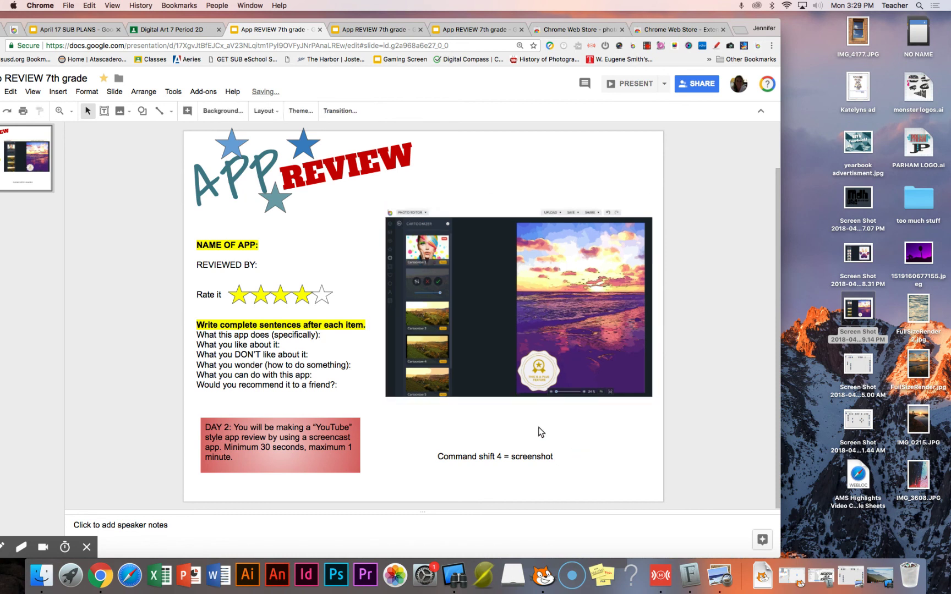
Step: Enter BEFUNKY after NAME OF APP and the reviewer's first name after REVIEWED BY
click(263, 242)
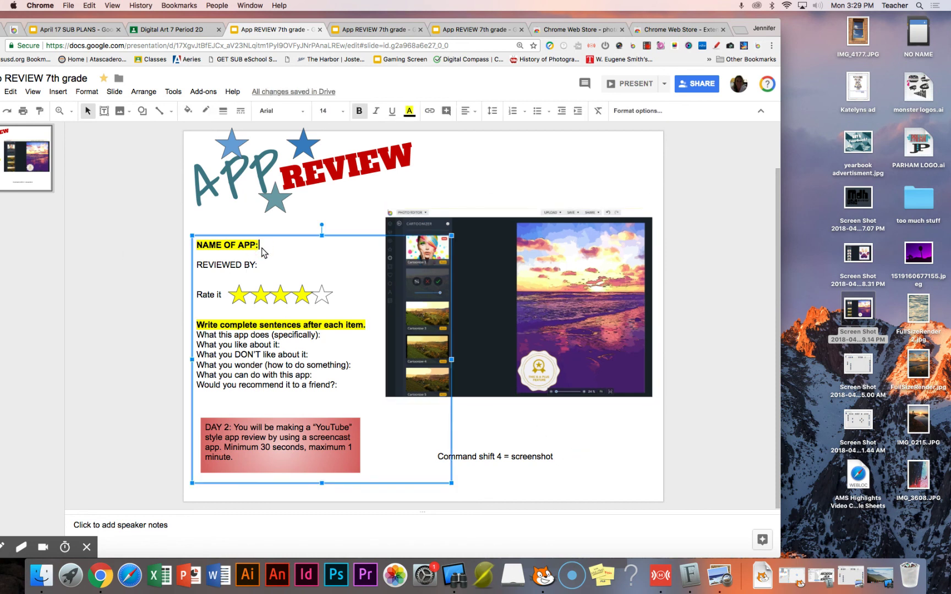
text(BEFUNK)
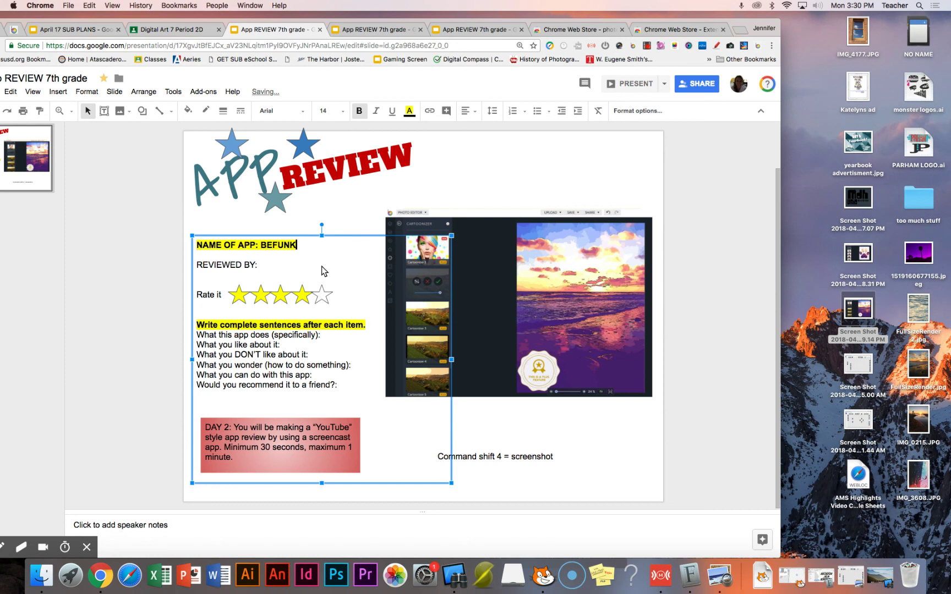
text(&)
key(BackSpace)
text(Y)
key(Return)
text(Jennifer)
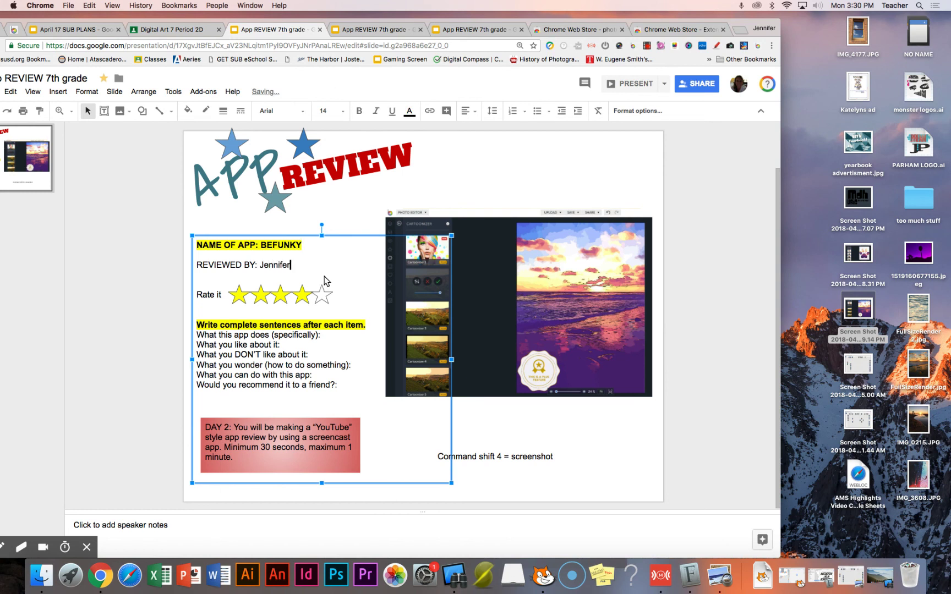